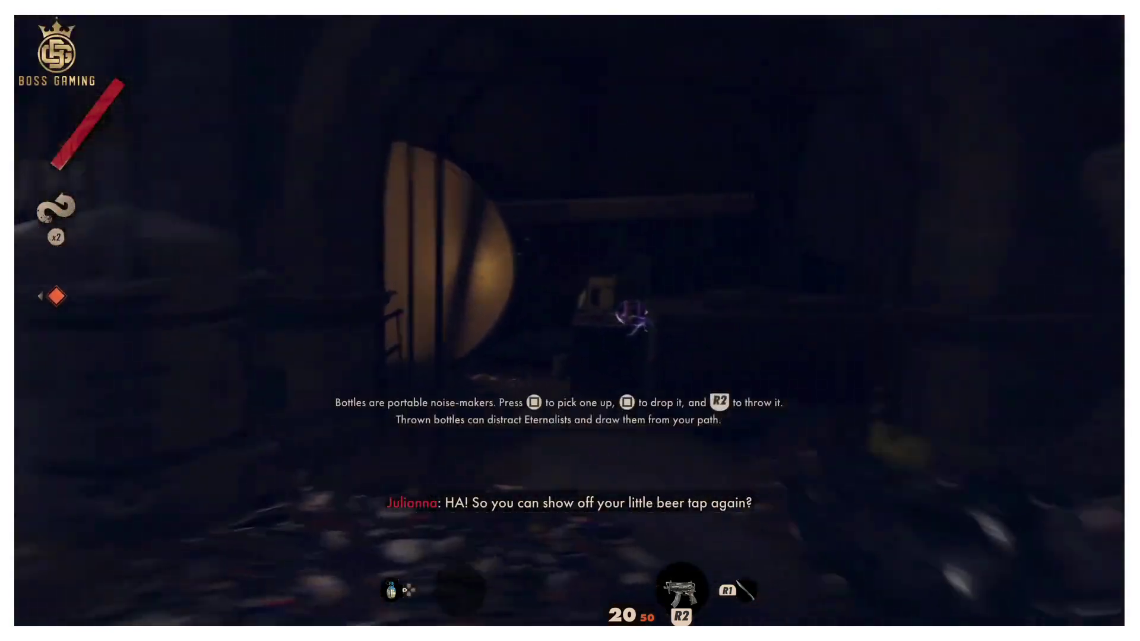
Scroll down through the wtfast.com home page.
scroll(679, 294, down, 2)
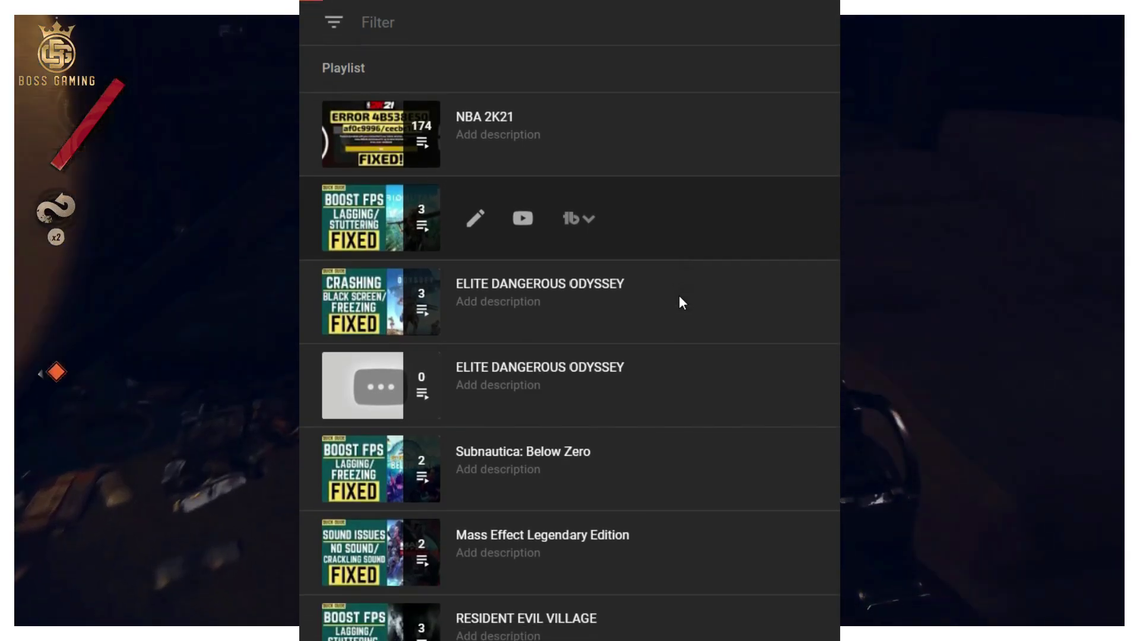
scroll(679, 295, down, 2)
scroll(679, 299, down, 3)
scroll(680, 299, down, 2)
scroll(680, 299, down, 2)
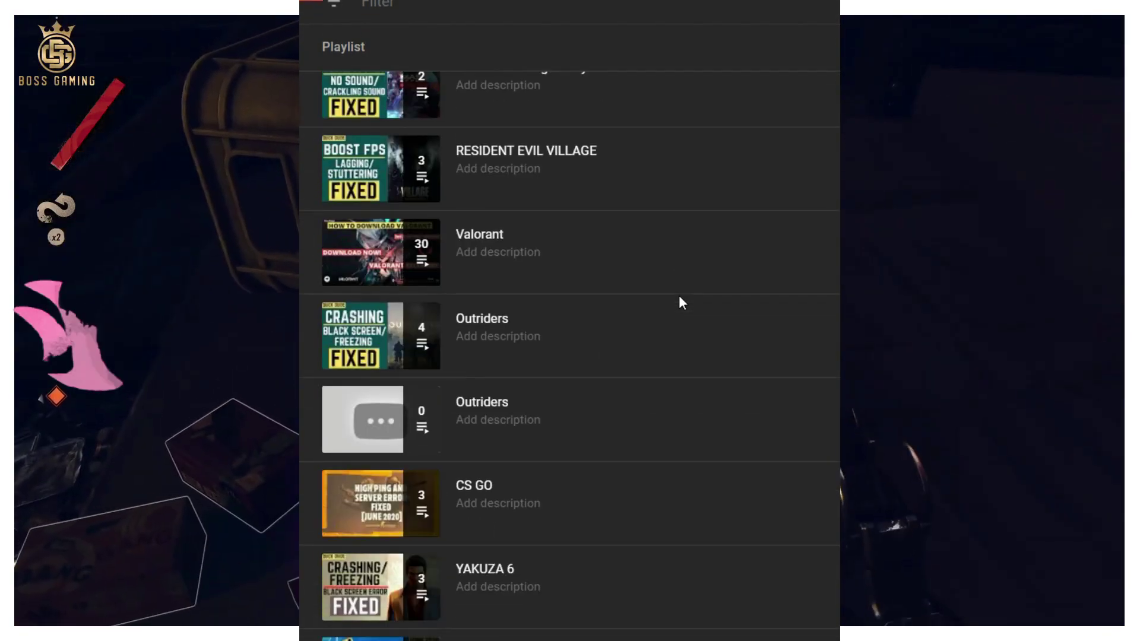
scroll(679, 299, down, 1)
scroll(680, 297, down, 2)
scroll(679, 297, down, 3)
scroll(679, 298, down, 3)
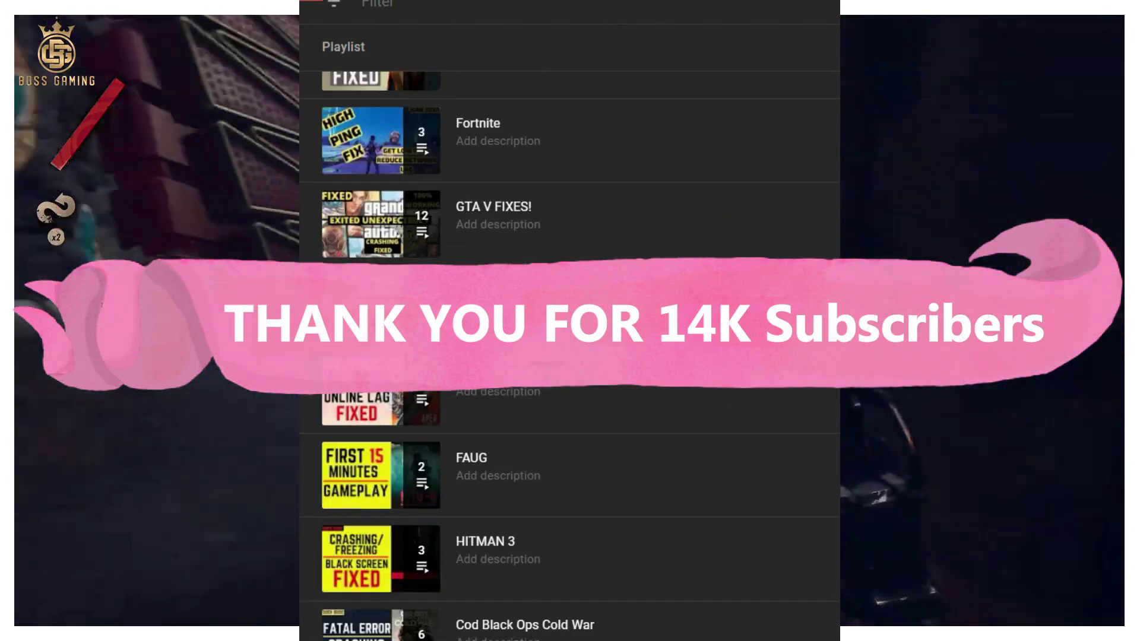
scroll(679, 297, down, 1)
scroll(678, 294, down, 3)
scroll(679, 295, down, 3)
scroll(678, 295, down, 5)
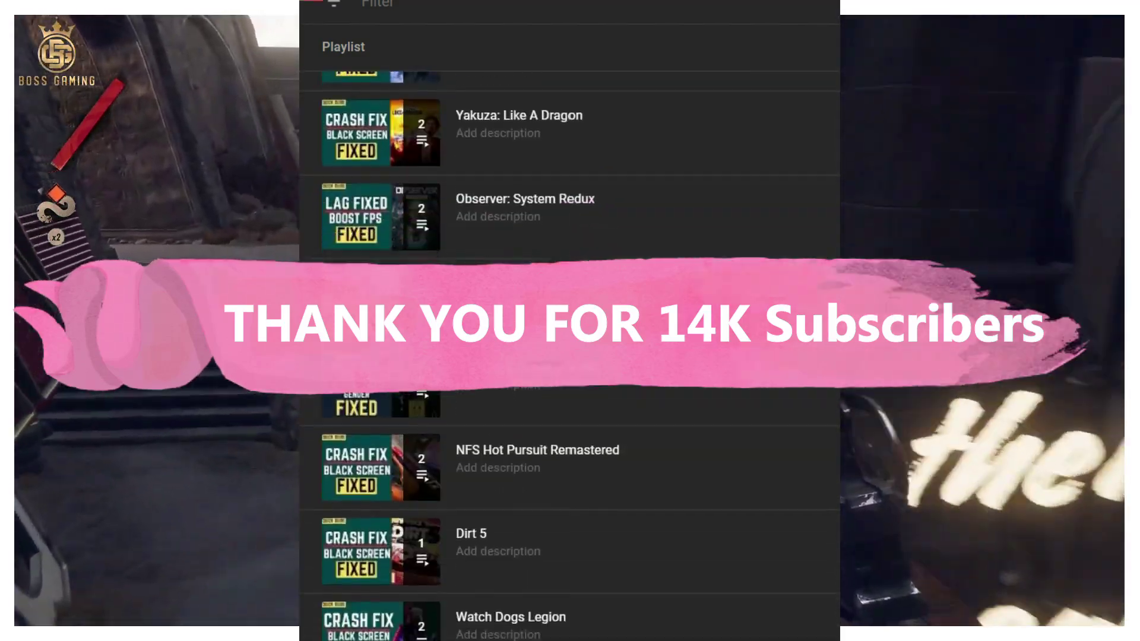
scroll(678, 295, down, 3)
scroll(680, 299, down, 3)
scroll(680, 300, down, 5)
scroll(680, 299, down, 4)
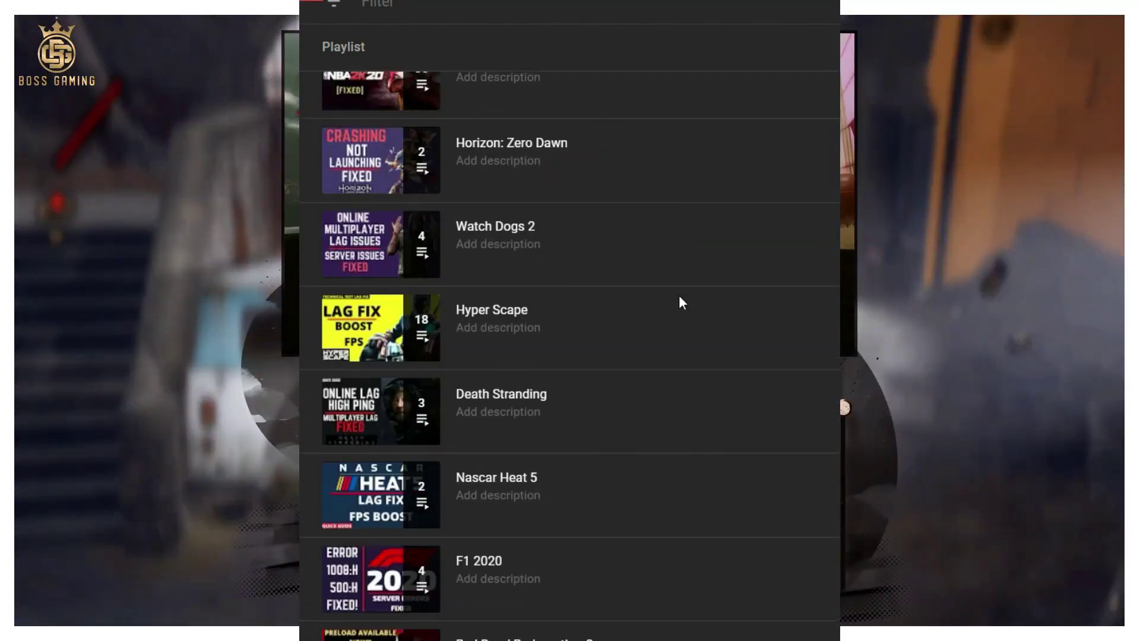
scroll(680, 300, down, 4)
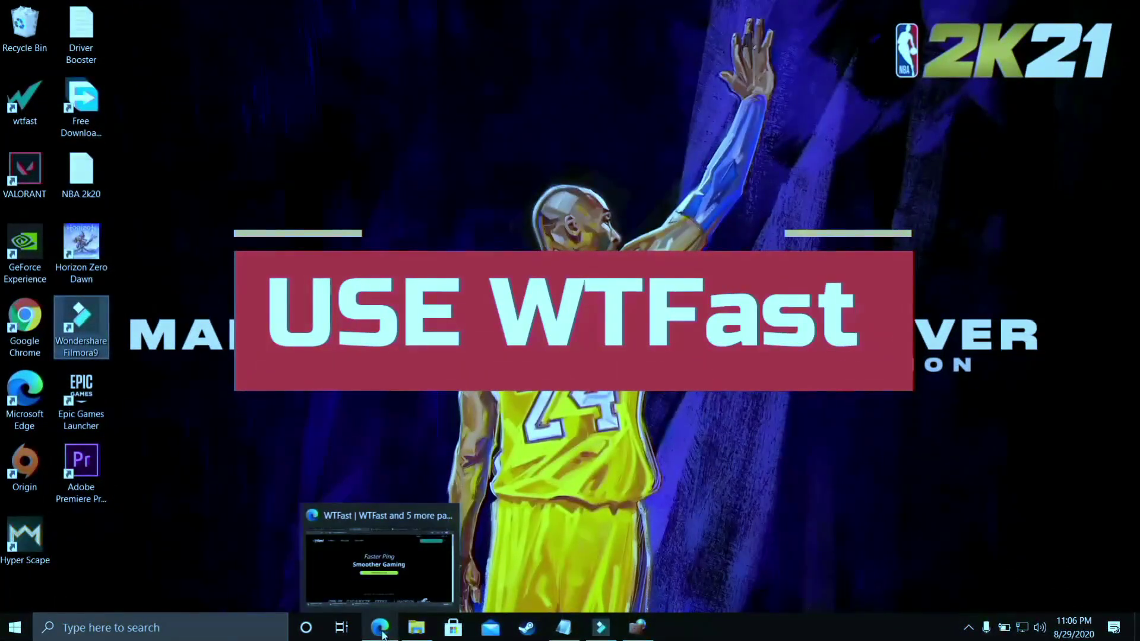
Bring the WTFast page back via Edge, scroll to its reviews, then switch to the 'How To Use WTFast' video.
click(379, 629)
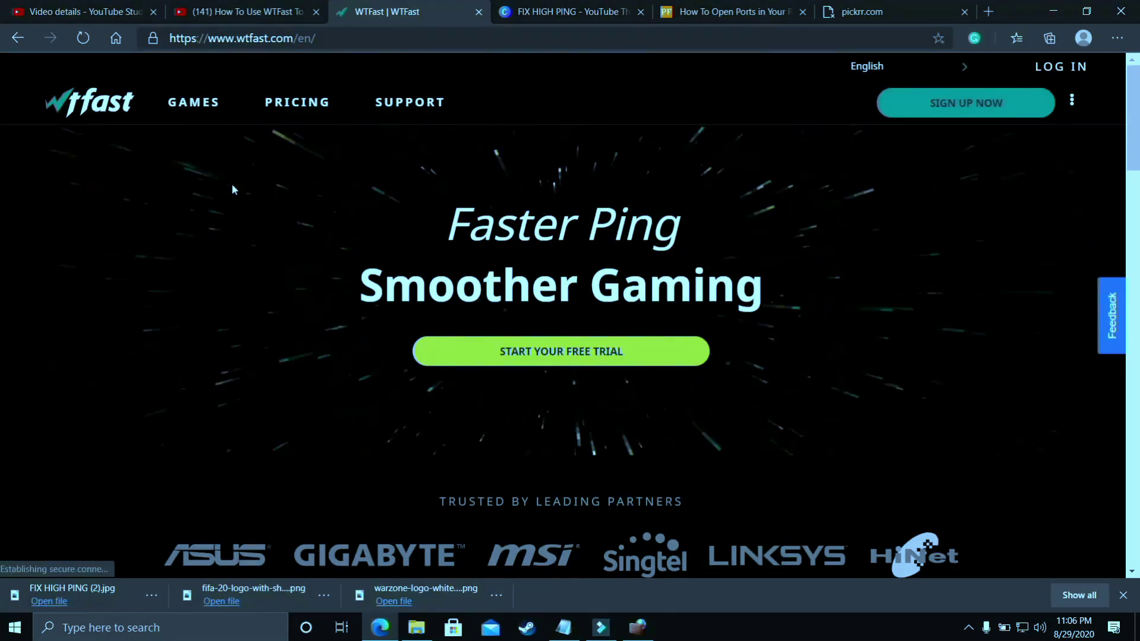
scroll(234, 187, down, 2)
scroll(234, 189, down, 3)
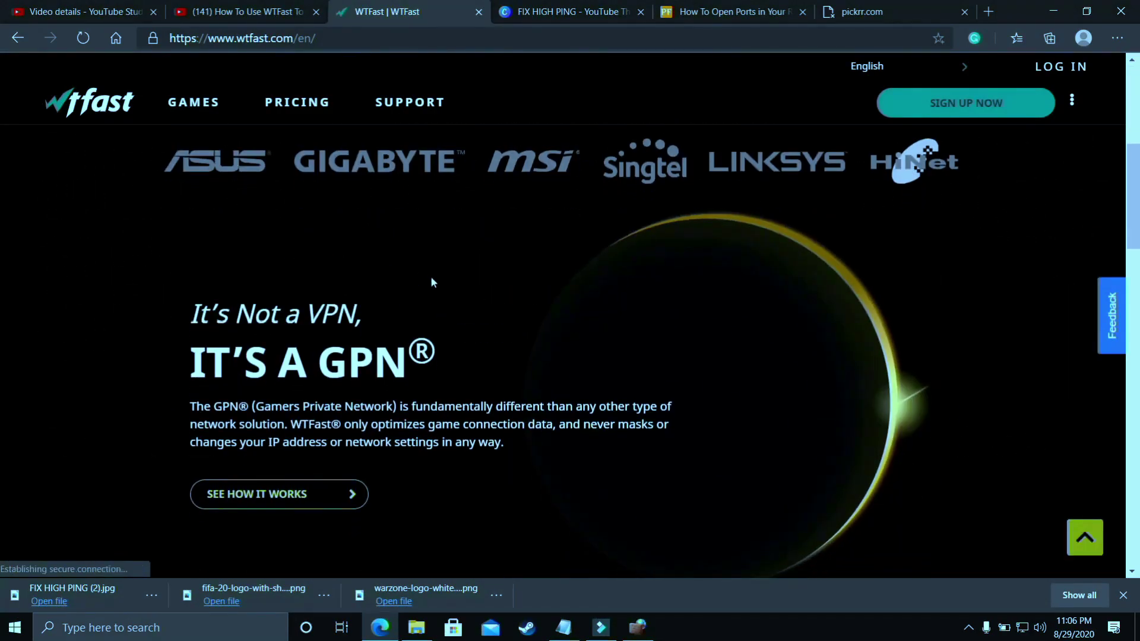
scroll(479, 302, down, 3)
scroll(484, 307, down, 3)
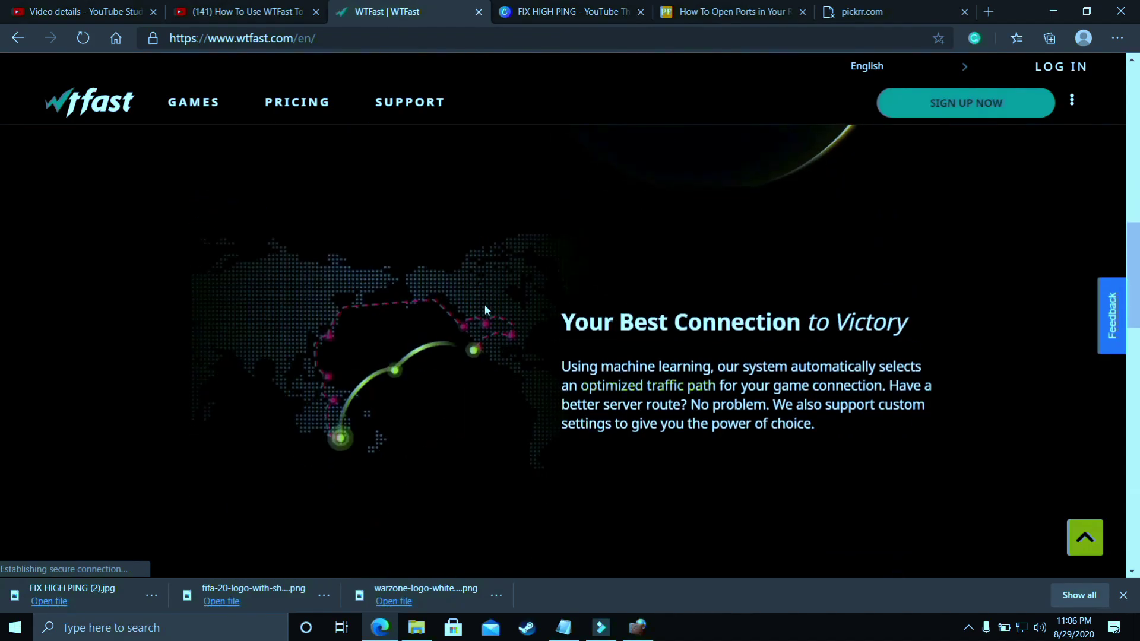
scroll(485, 307, down, 4)
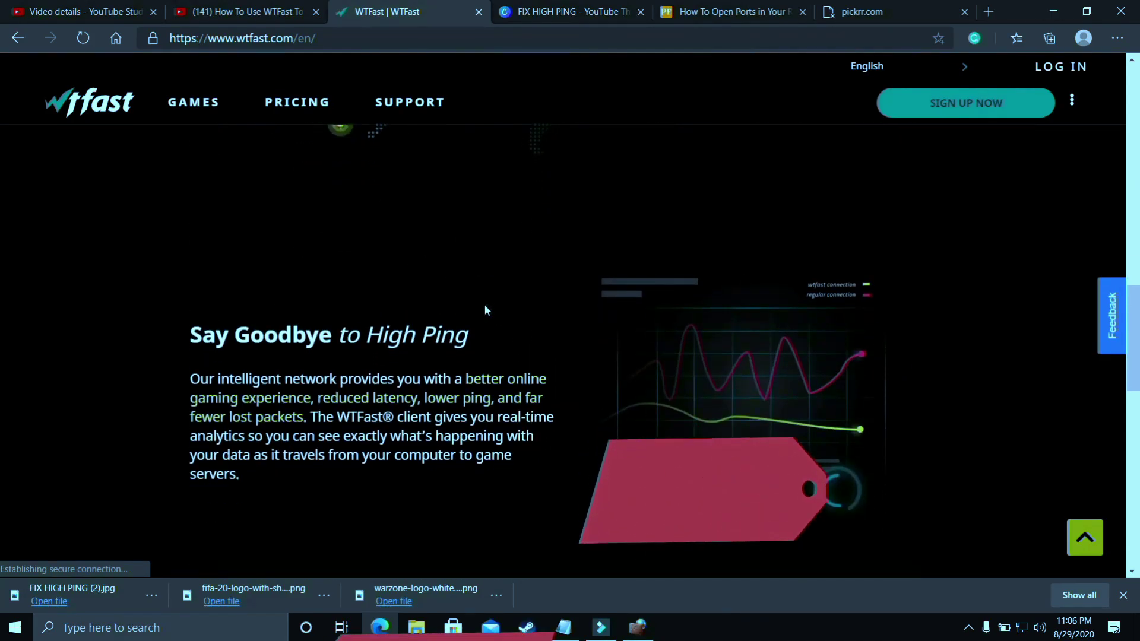
scroll(485, 307, down, 5)
scroll(485, 304, down, 5)
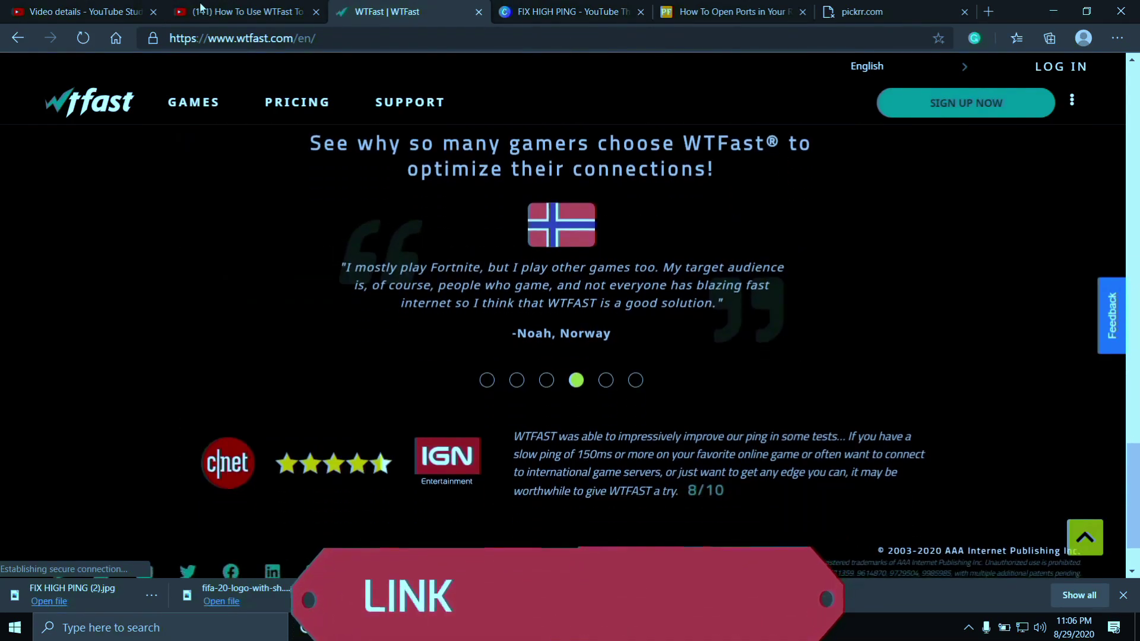
click(203, 16)
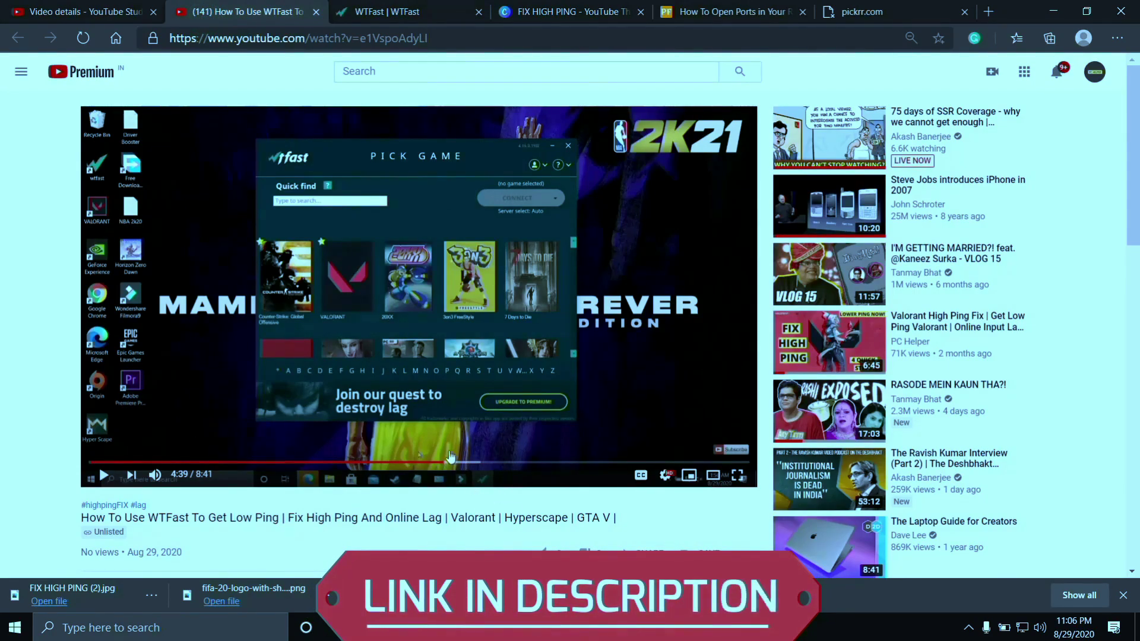
Drag the WTFast video's playhead from 4:39 ahead to 6:13.
mouse_move(401, 464)
mouse_down()
mouse_move(570, 453)
mouse_move(462, 465)
mouse_up()
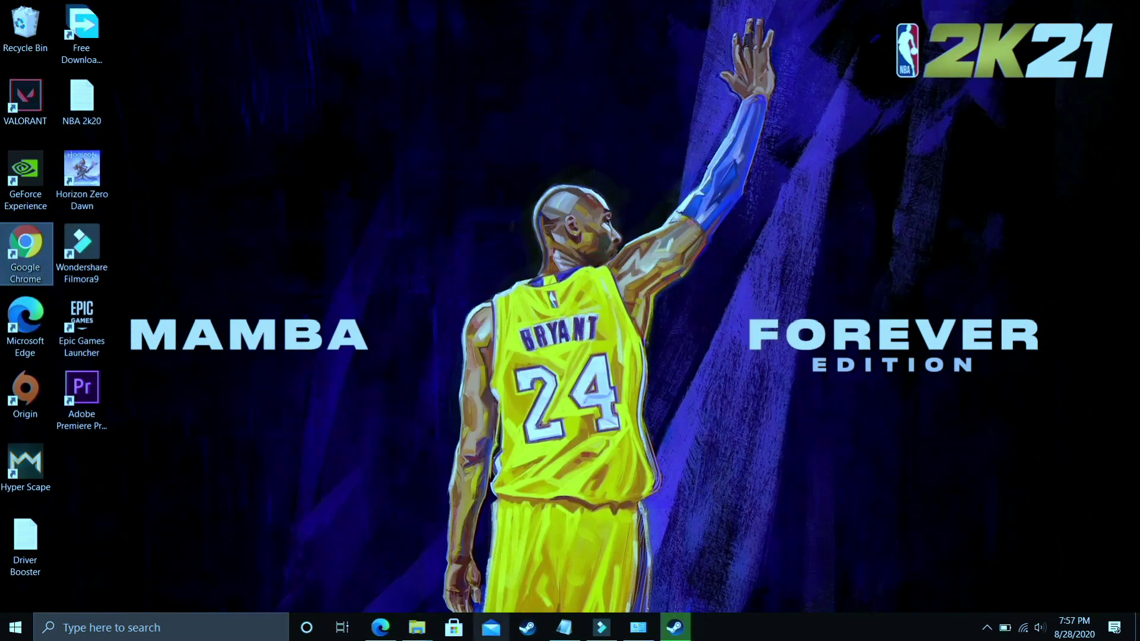
From This PC's Properties in File Explorer, open Performance Options through Advanced system settings.
click(417, 628)
click(339, 564)
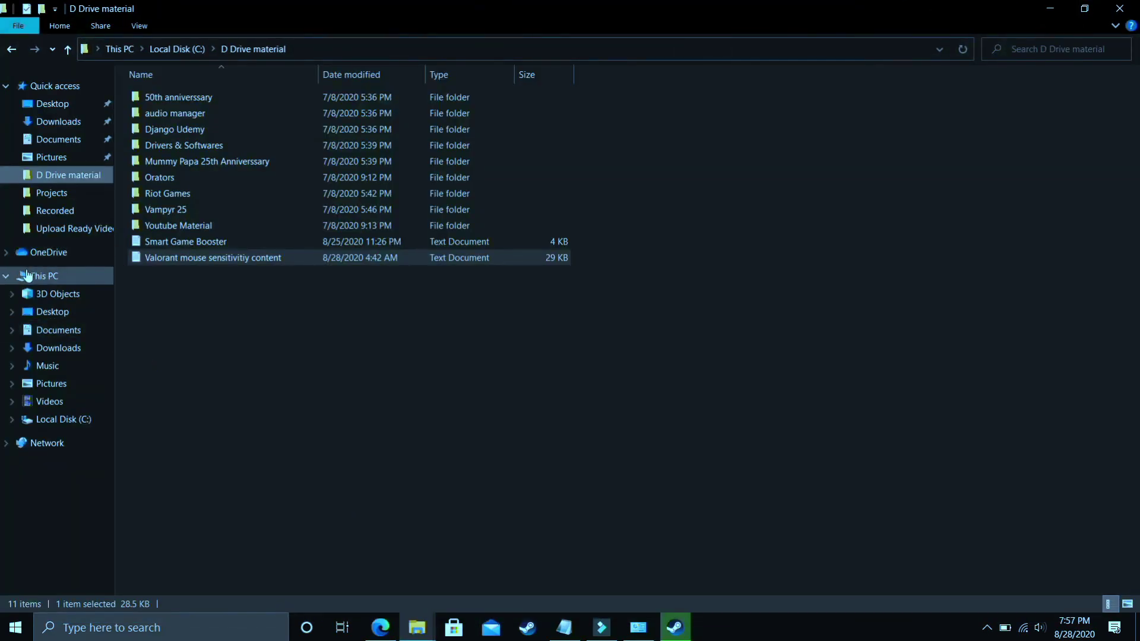
right_click(28, 275)
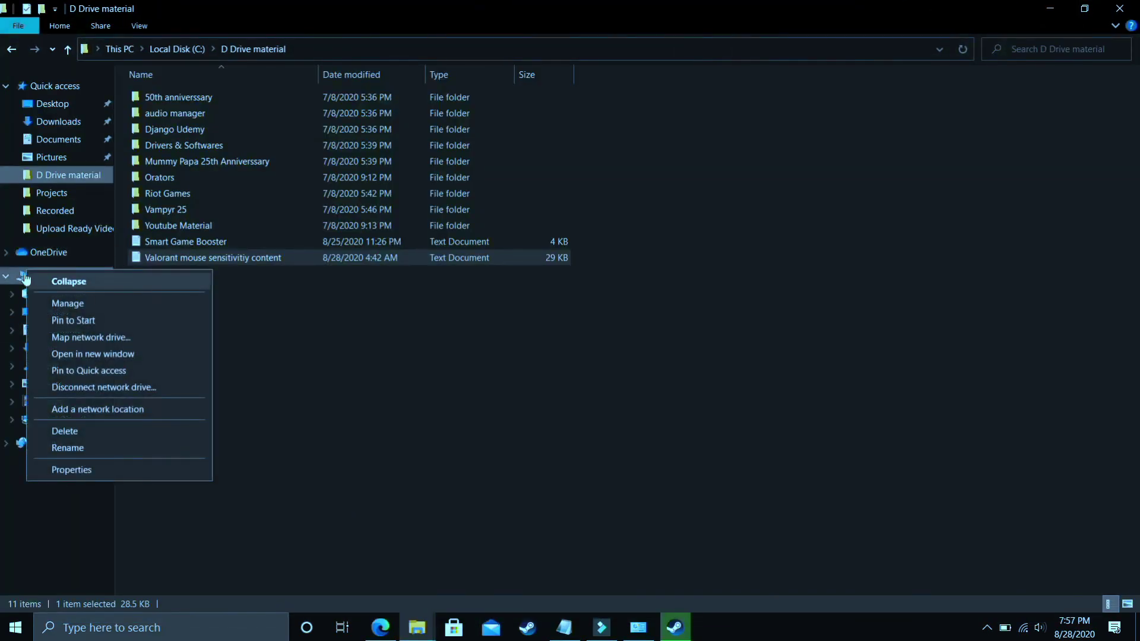
click(64, 471)
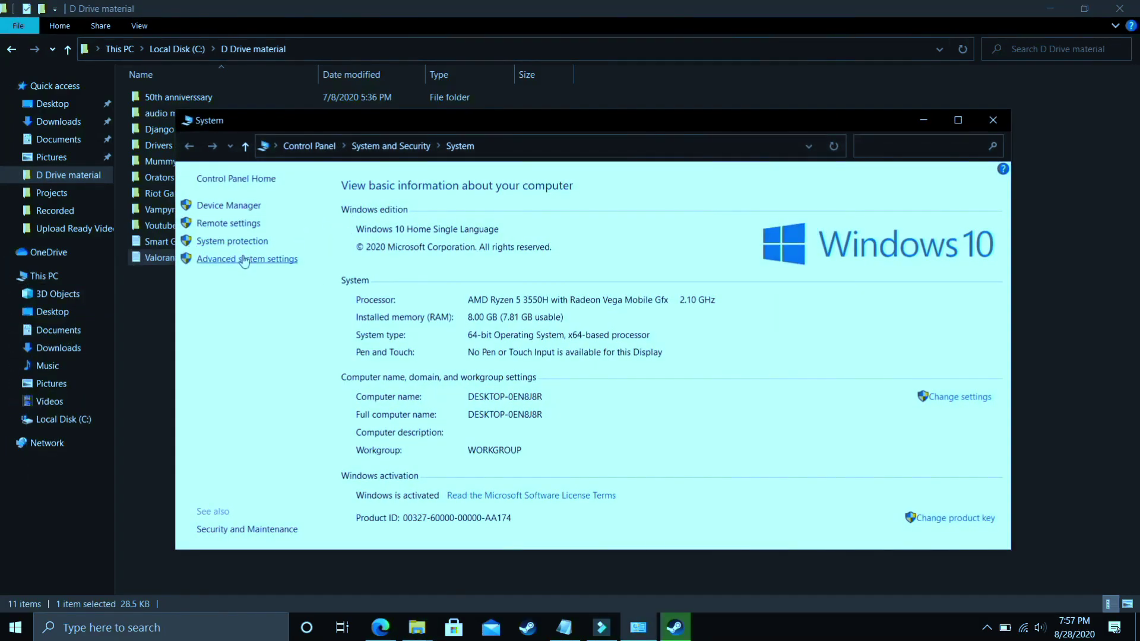
click(239, 260)
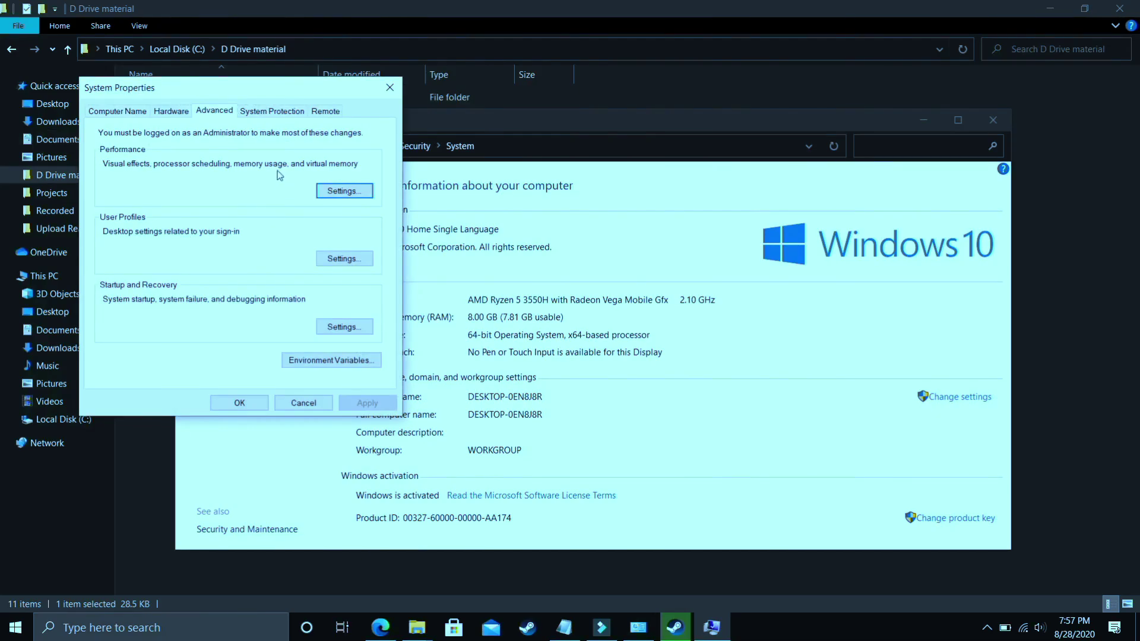
click(344, 192)
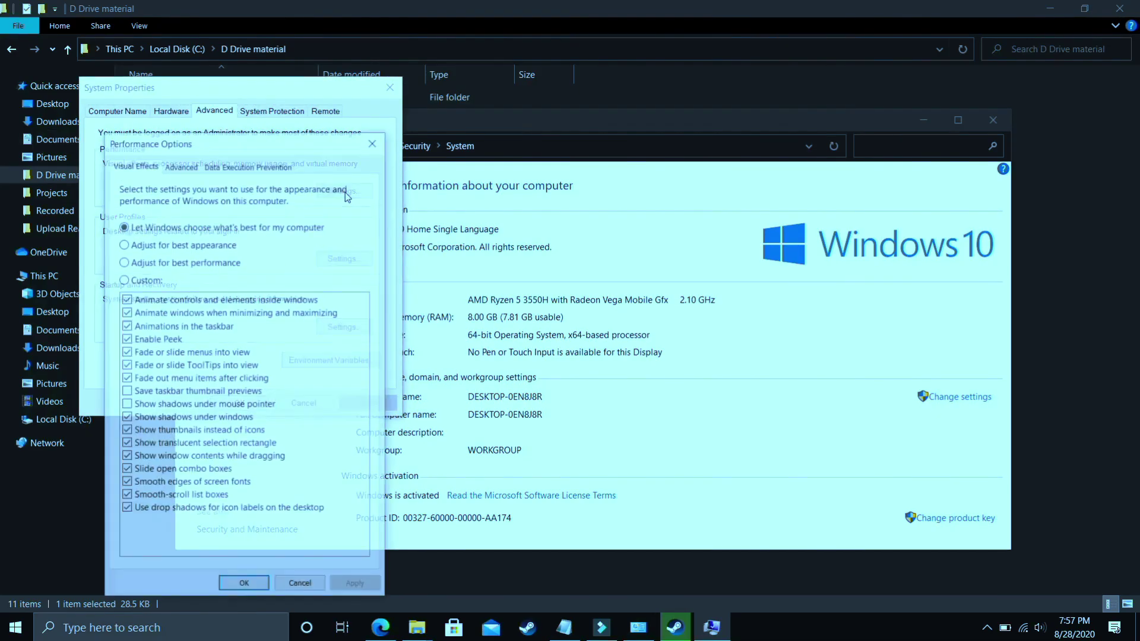
Open Virtual Memory from the Performance Options Advanced tab and uncheck automatic paging file management.
click(182, 166)
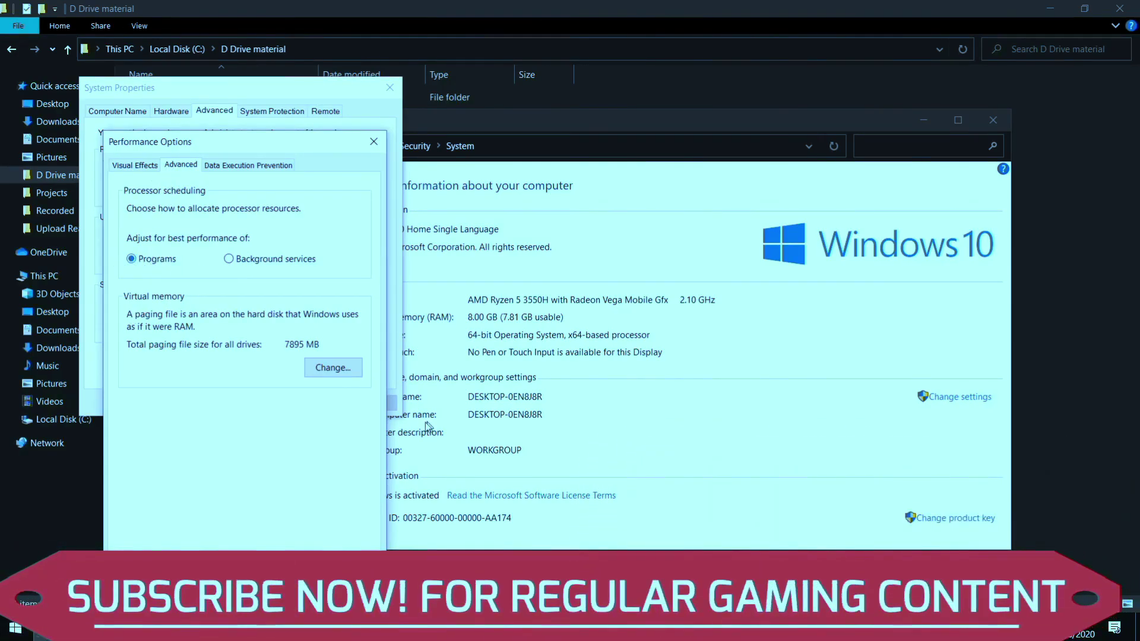
click(331, 371)
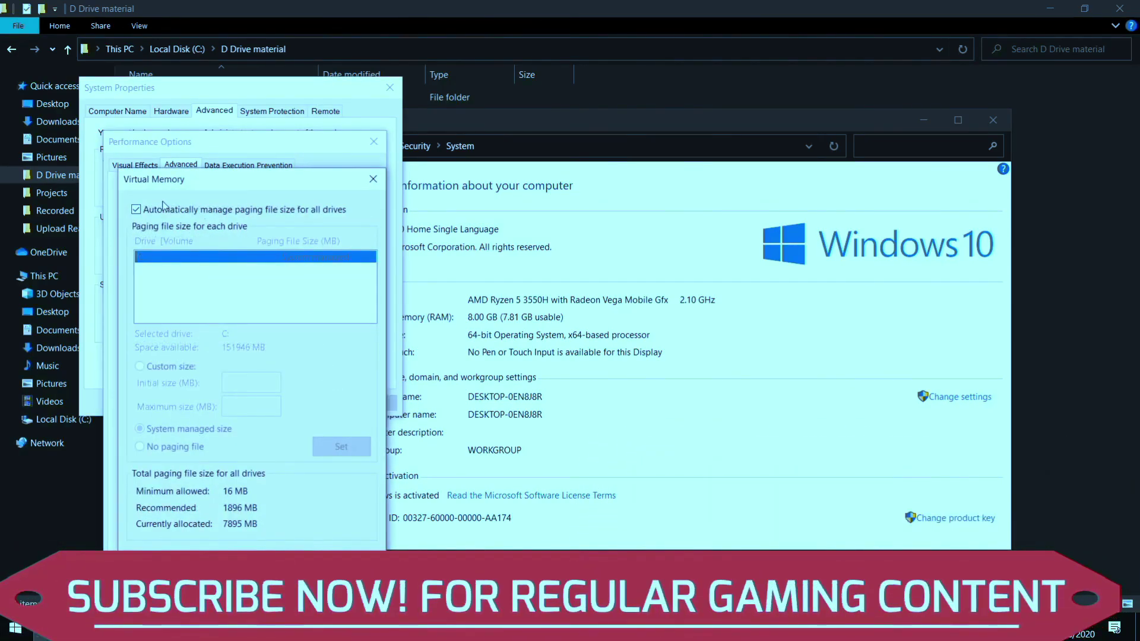
click(156, 211)
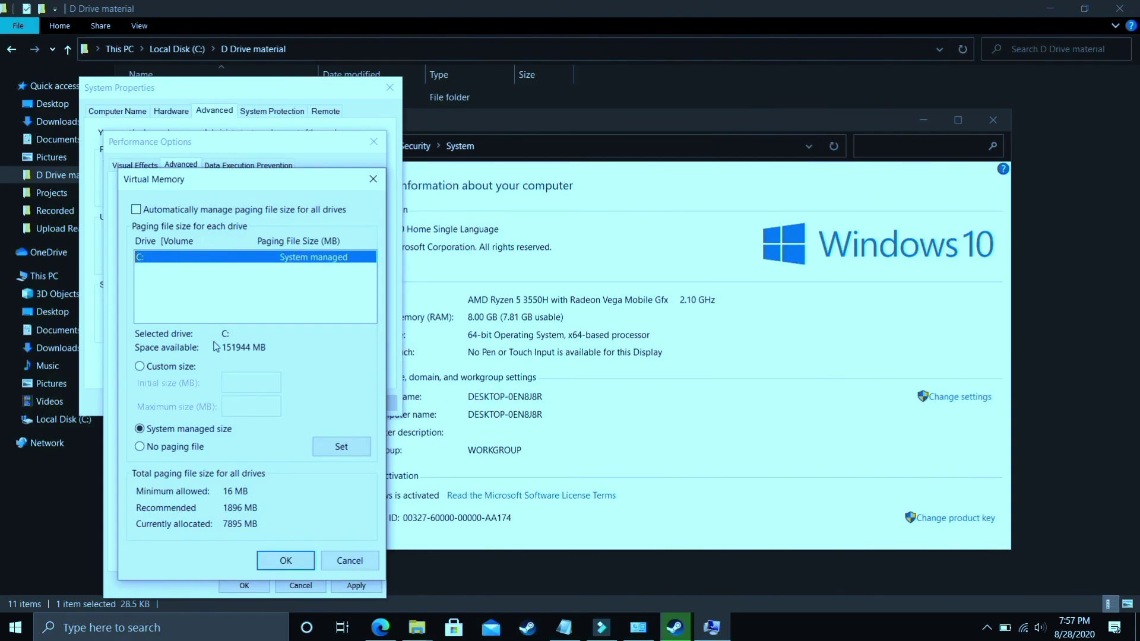
Select Custom size for drive C: and enter 1896 MB as the initial size.
click(159, 368)
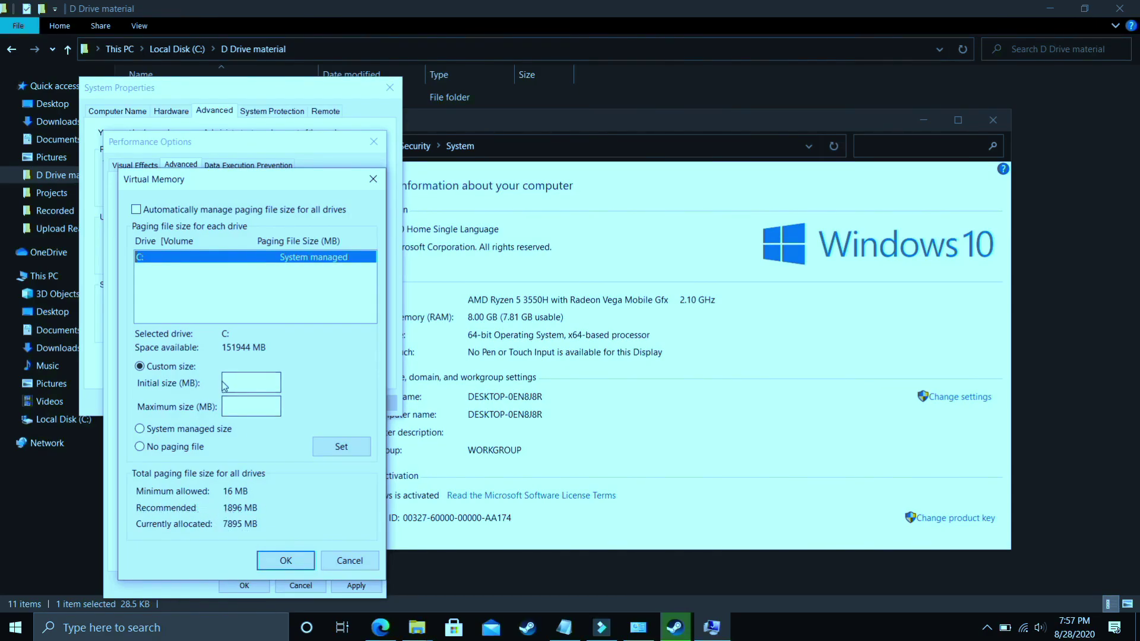
text(1896)
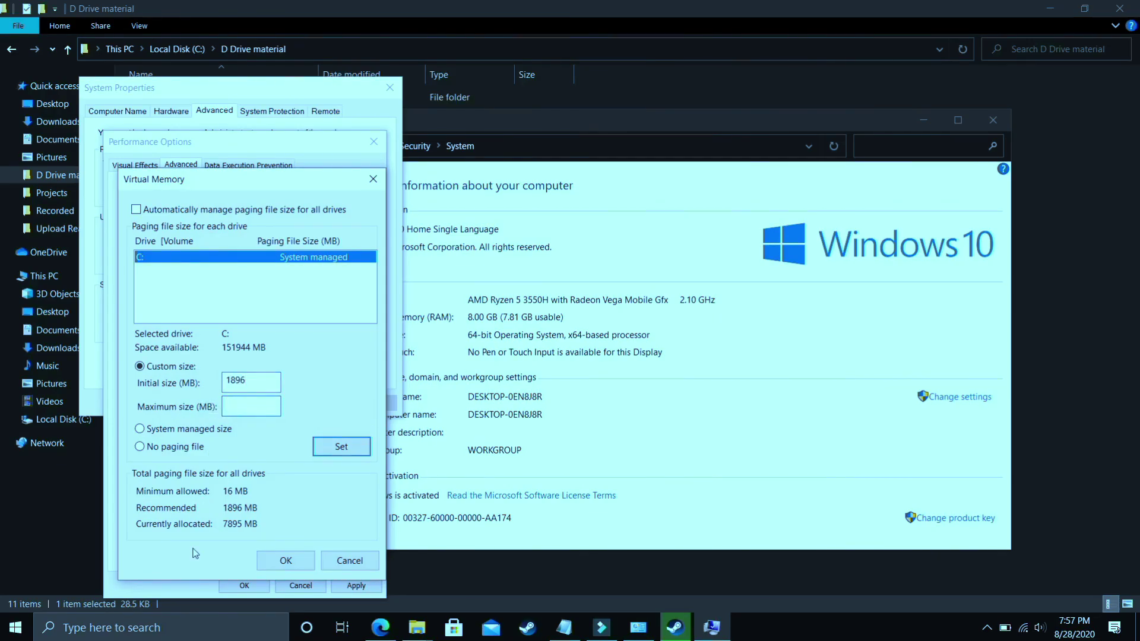
Compute 8 × 1024 = 8192 in Calculator and begin entering 8192 MB as C:'s maximum size.
click(143, 634)
text(ca)
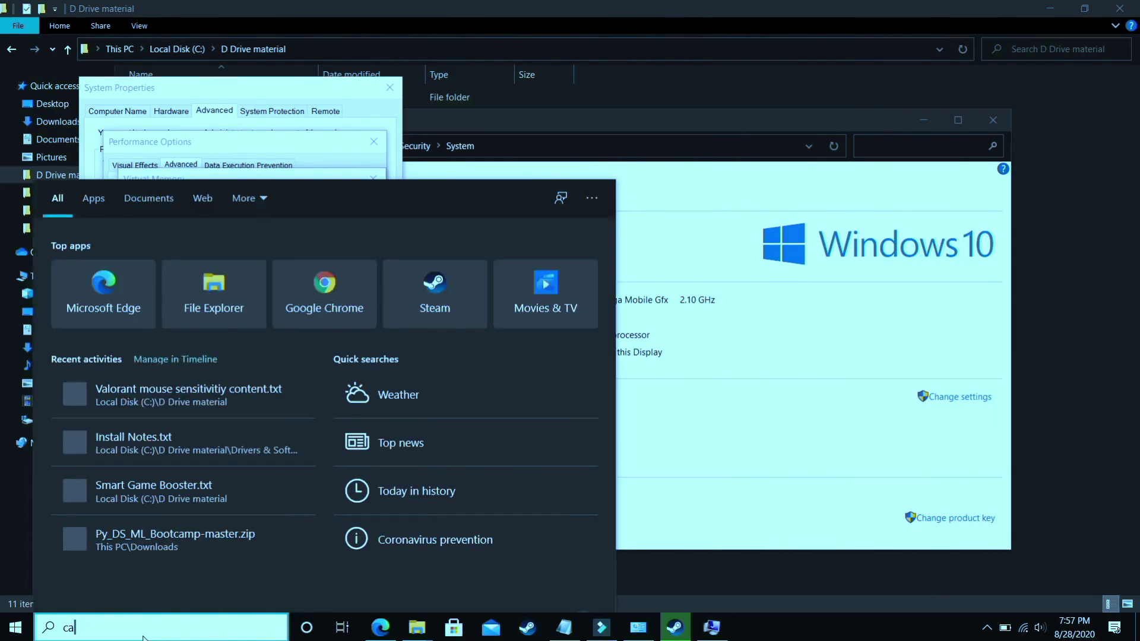
key(Return)
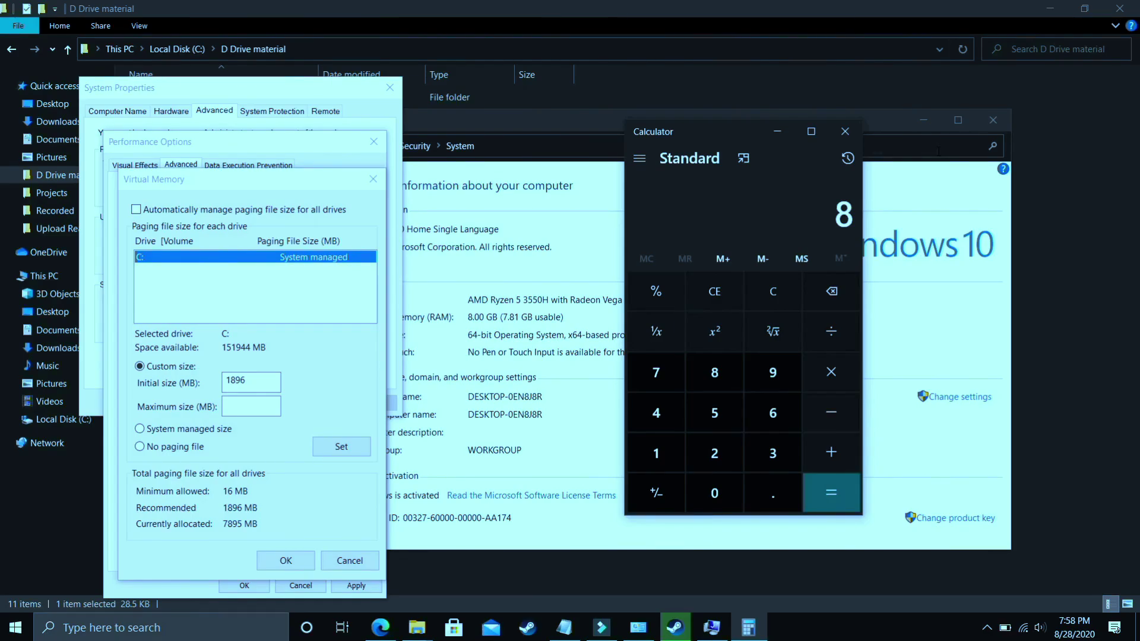
text(024)
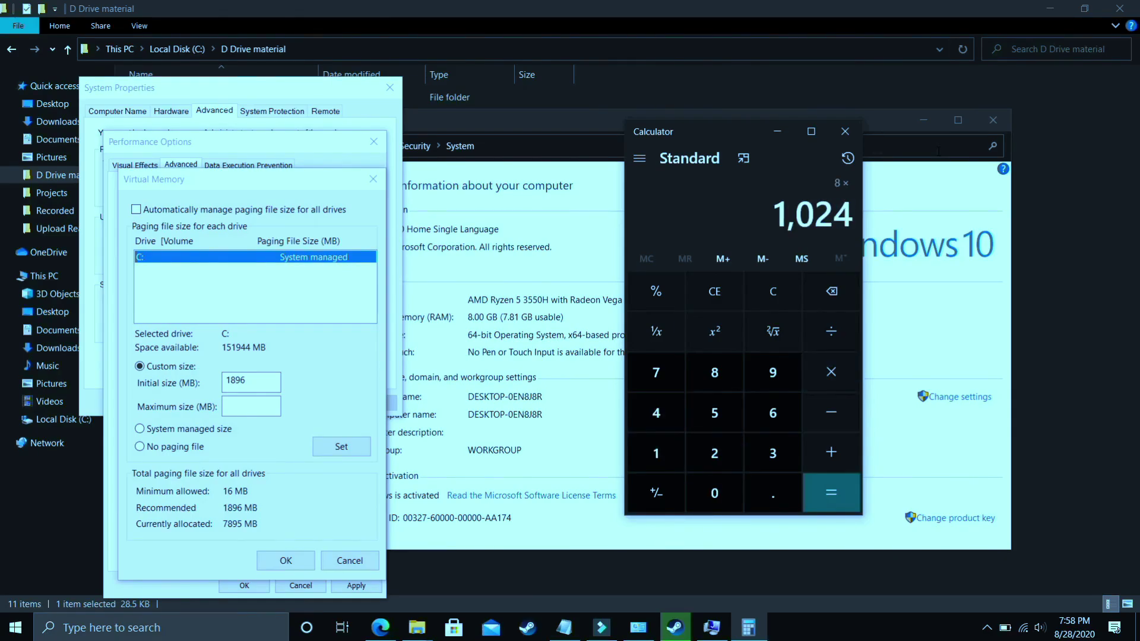
key(Return)
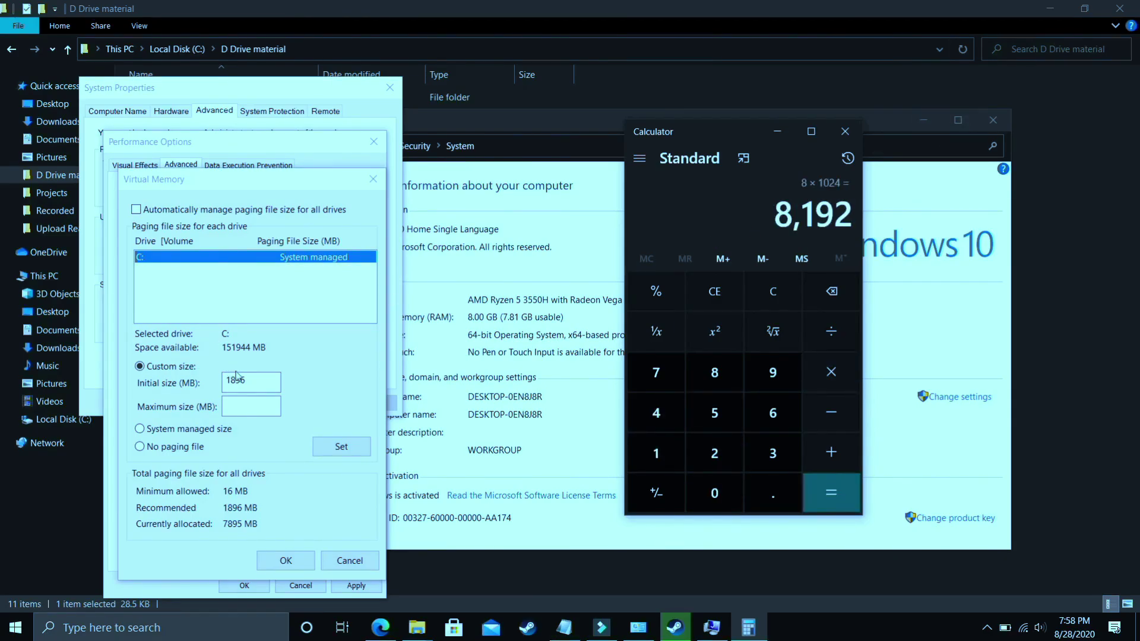
click(252, 409)
text(8192)
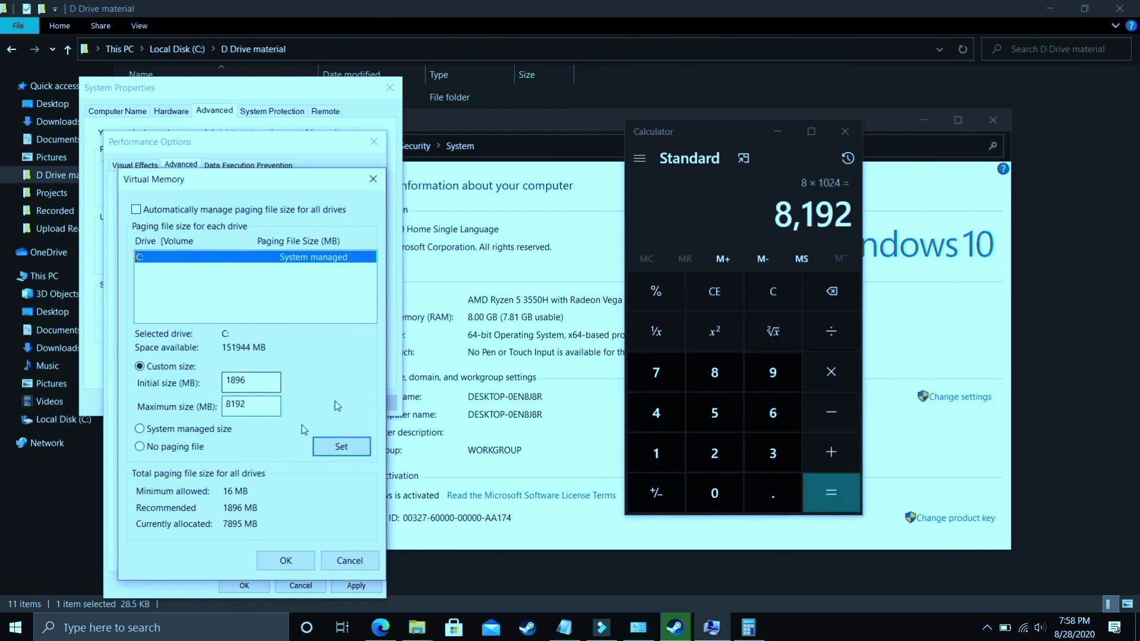
Work out 16 × 1024, 32 × 1024 and 12 × 1024 (12,288) in Calculator.
click(774, 289)
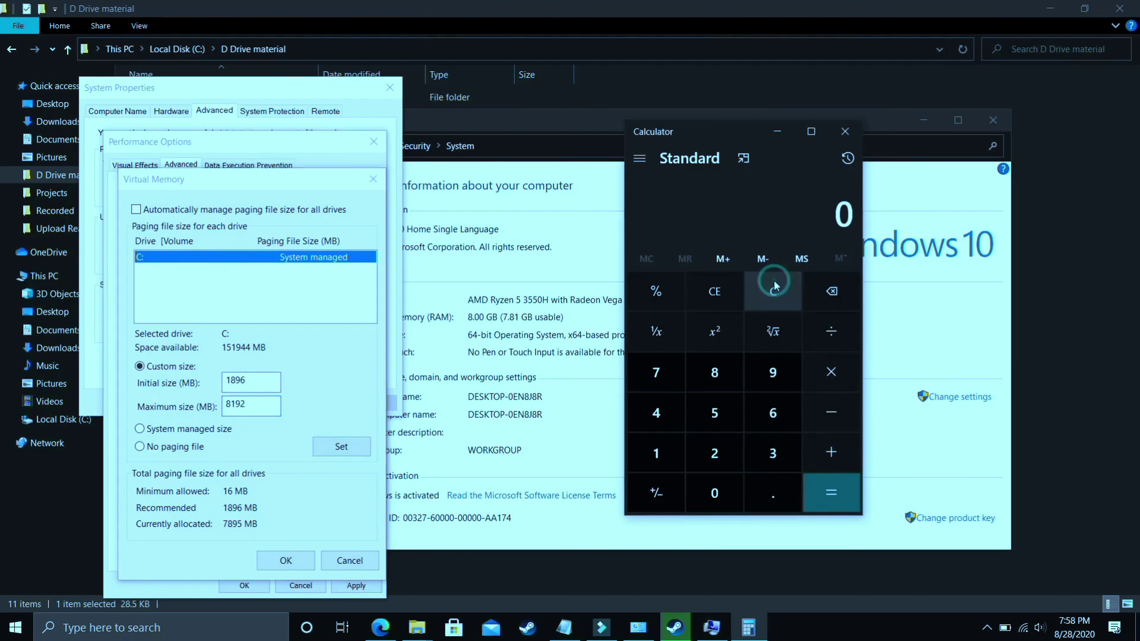
text(*1)
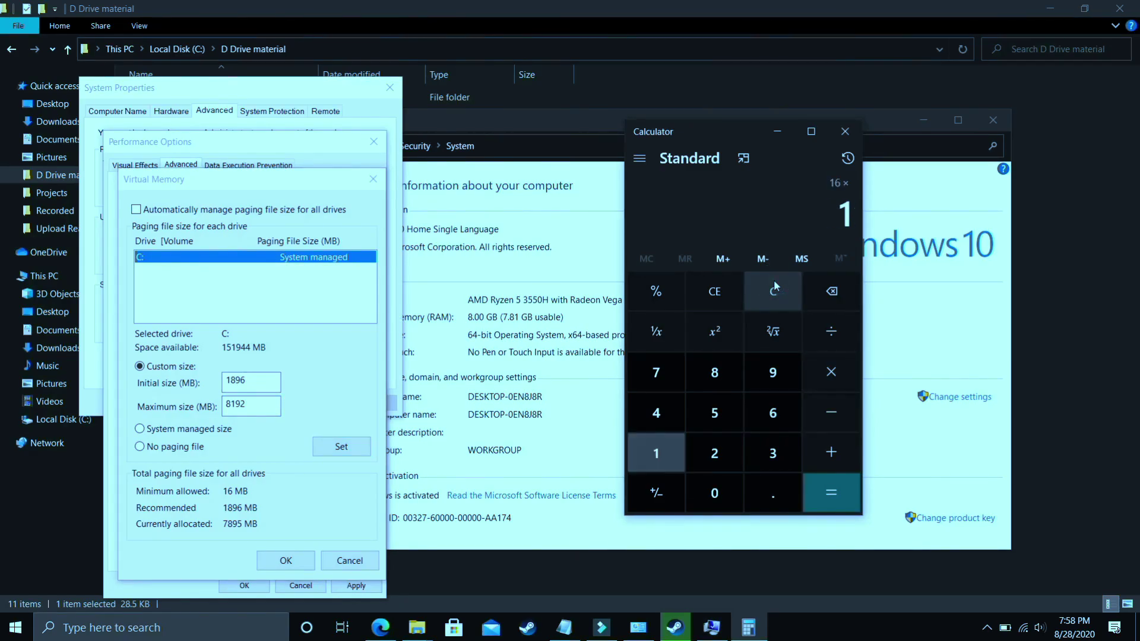
text(024)
key(Return)
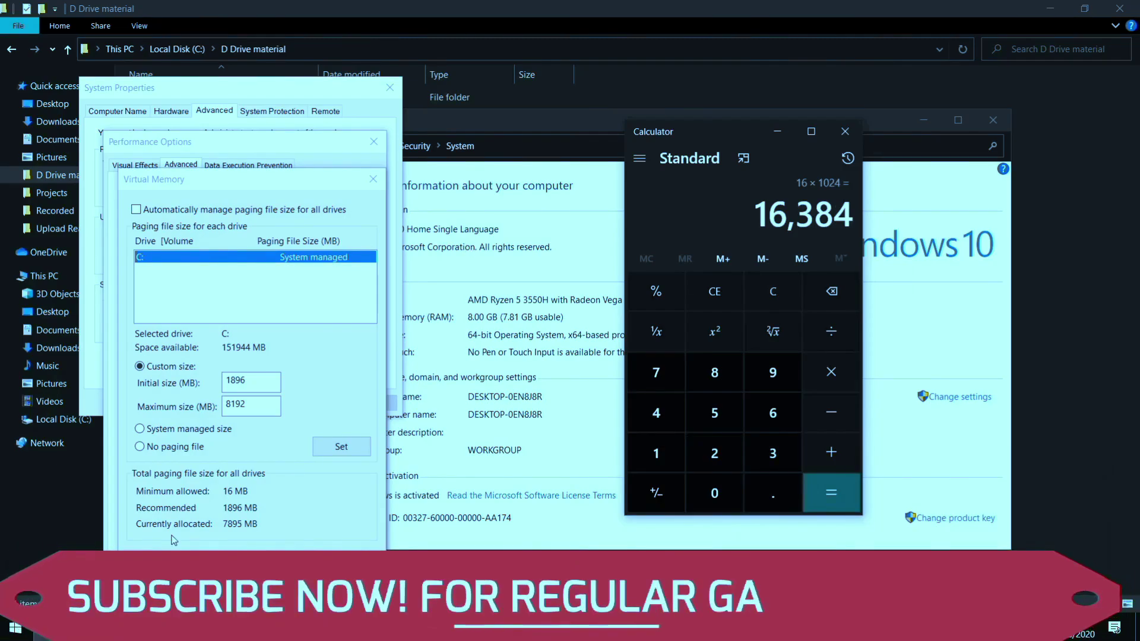
click(774, 300)
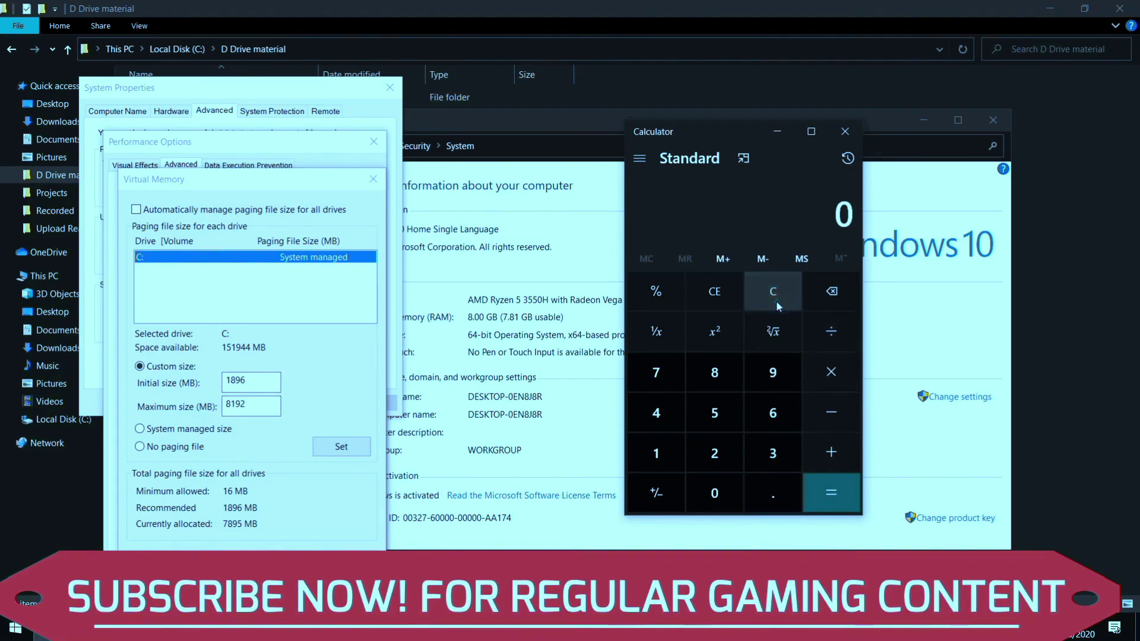
text(32*)
text(102)
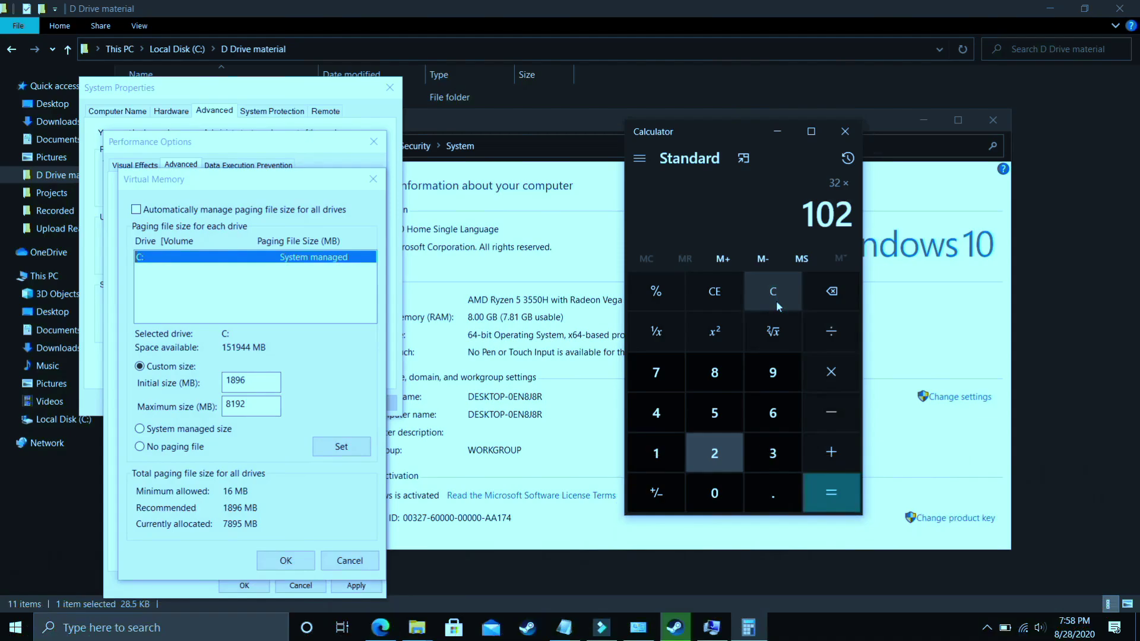
text(4)
key(Return)
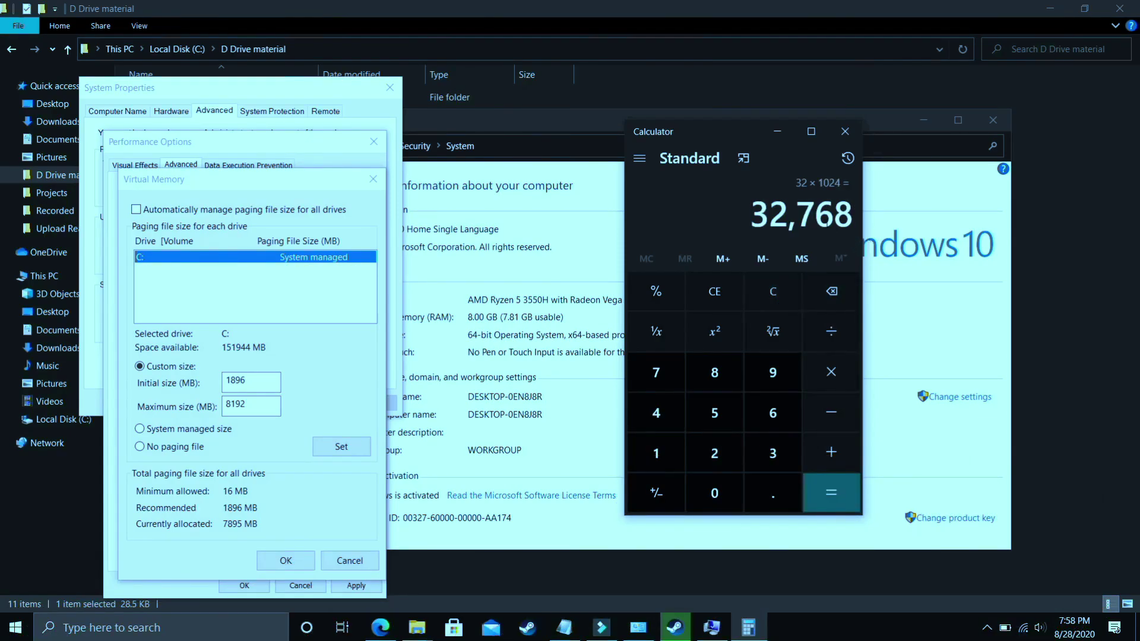
key(BackSpace)
click(774, 290)
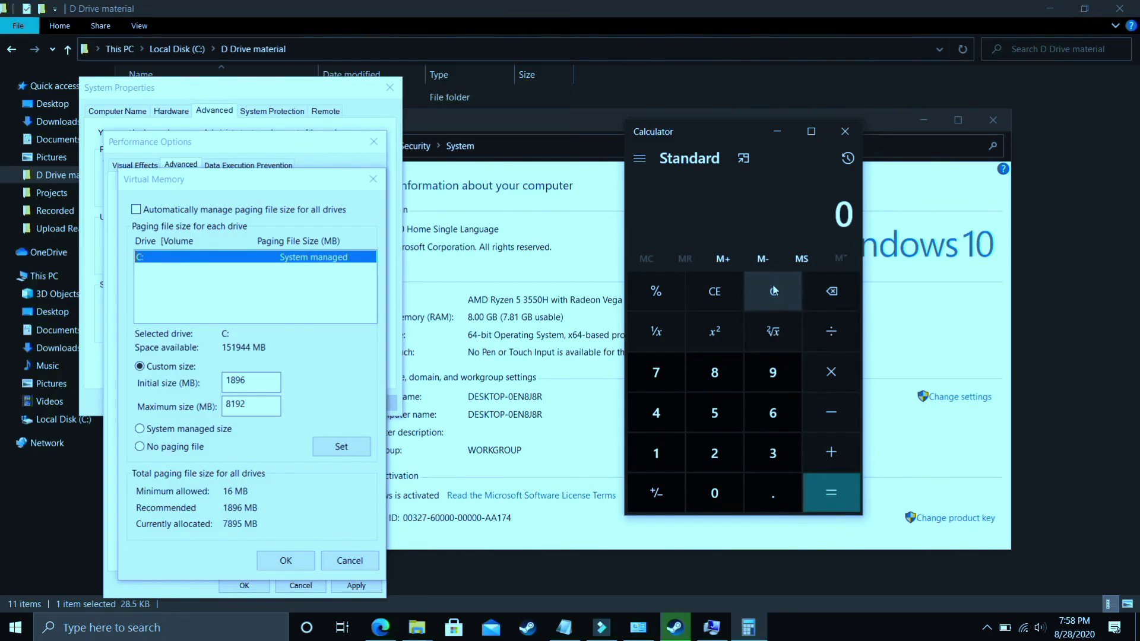
text(12*1024)
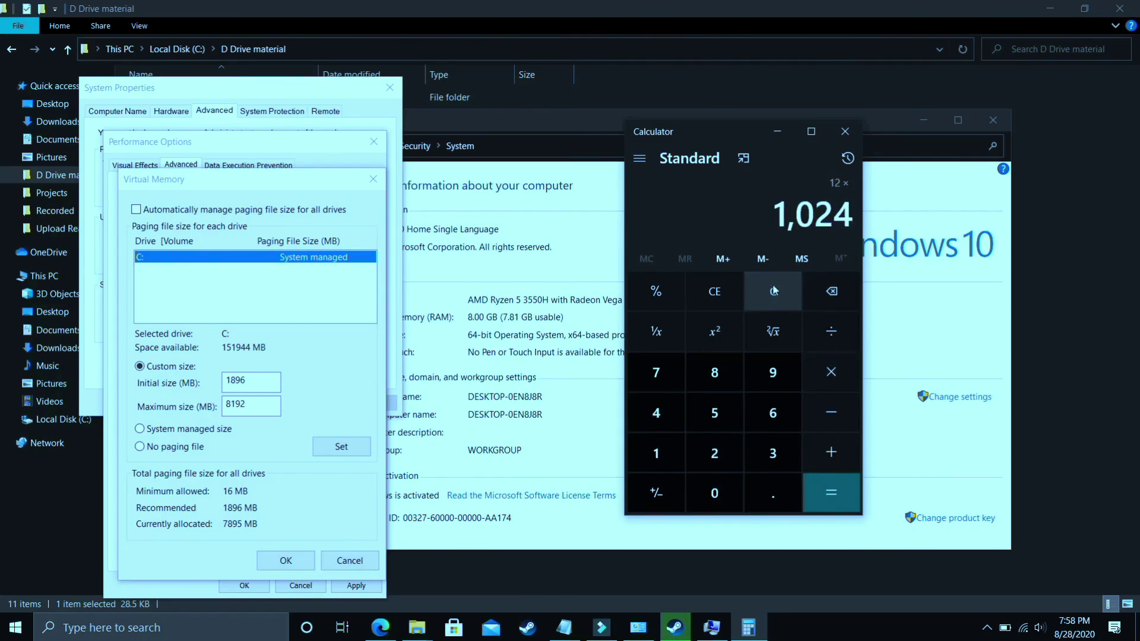
key(Return)
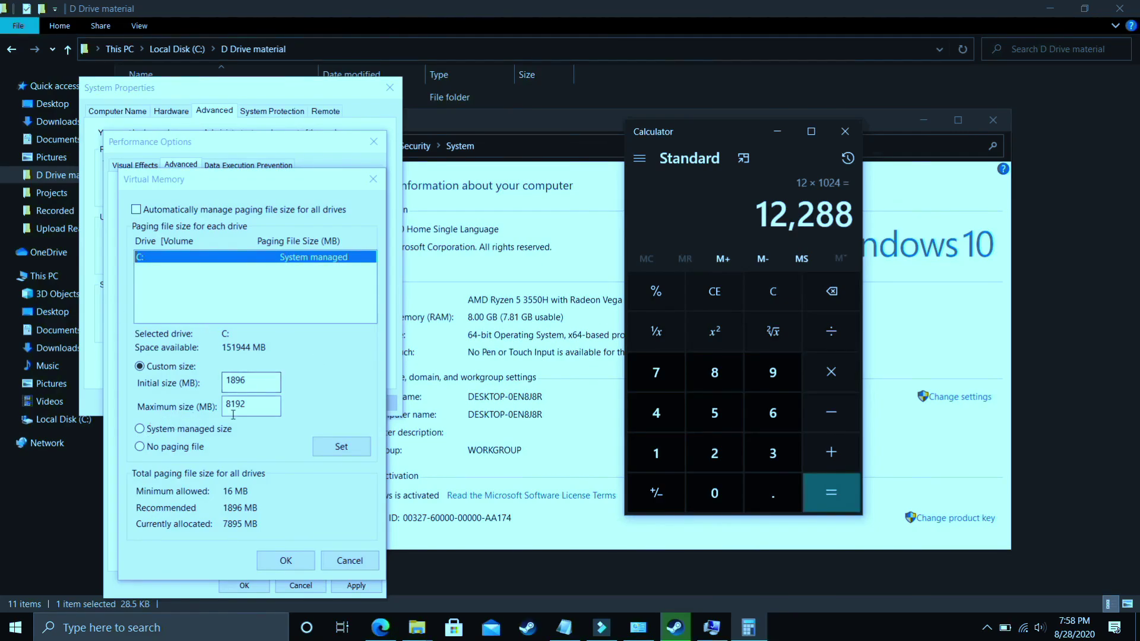
Confirm the Virtual Memory sizes, dismiss the restart notice, and apply Performance Options.
click(304, 563)
click(666, 368)
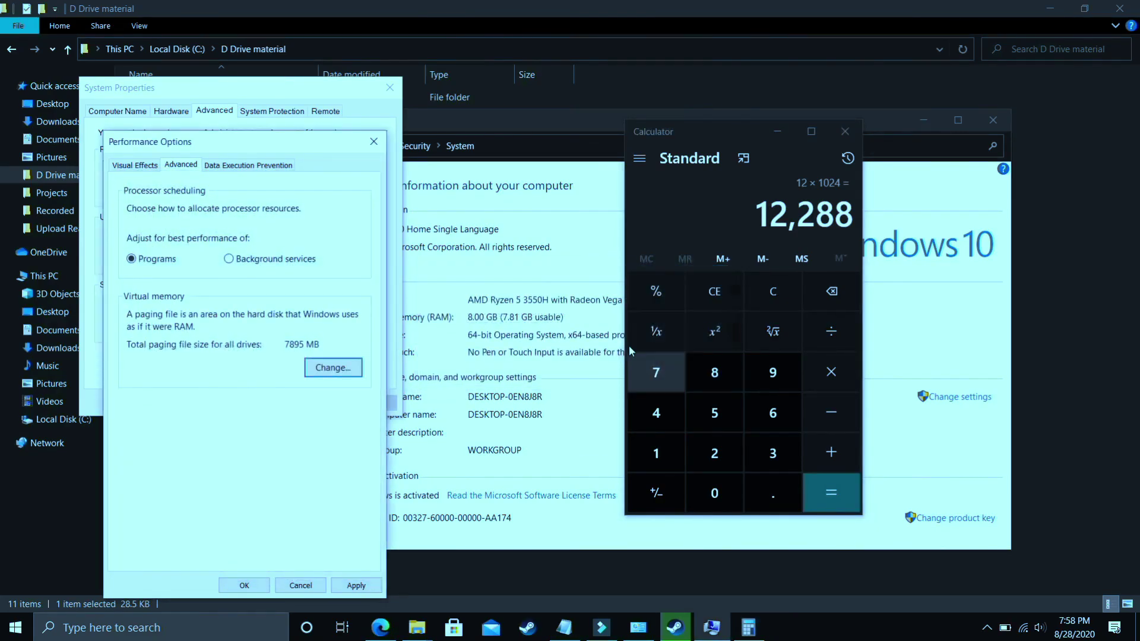
click(351, 589)
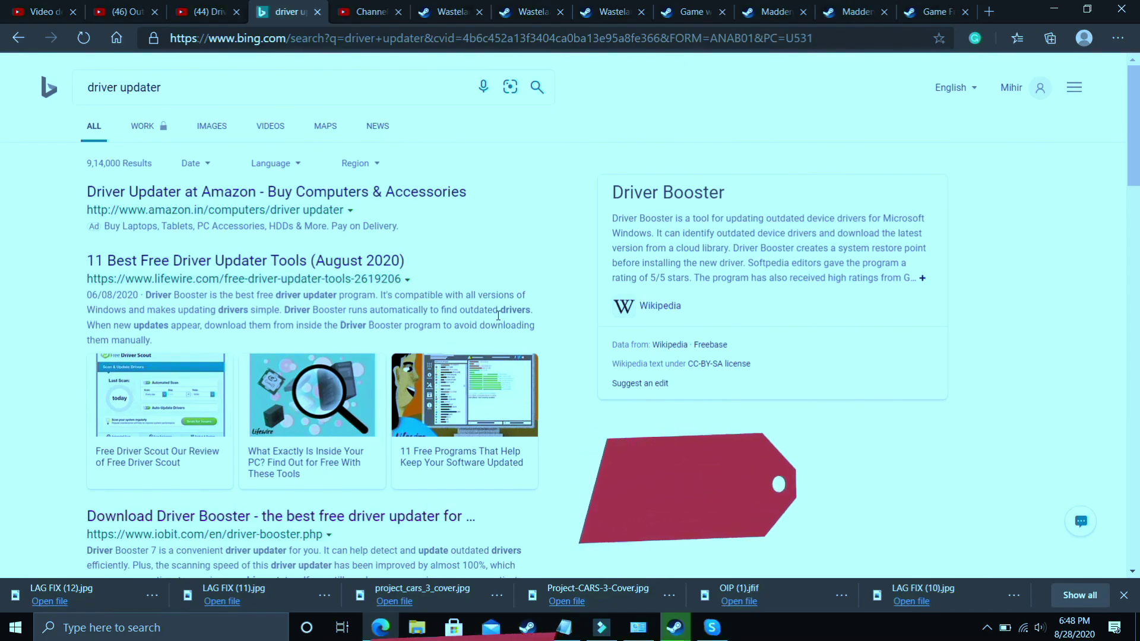
Switch to the Driver Booster 7 YouTube video.
click(208, 11)
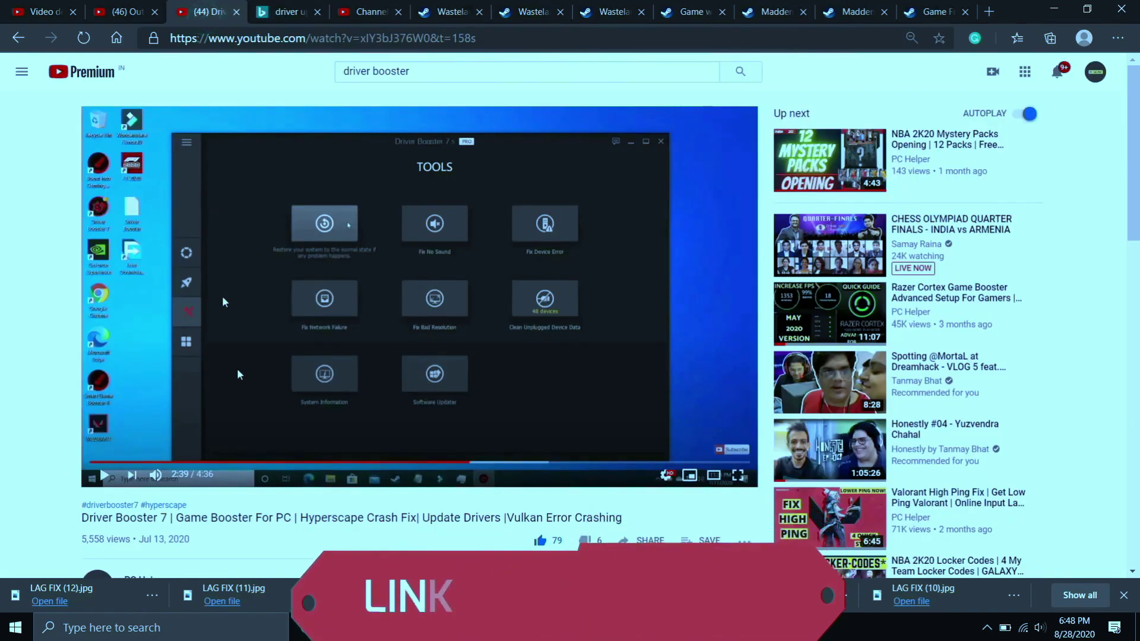